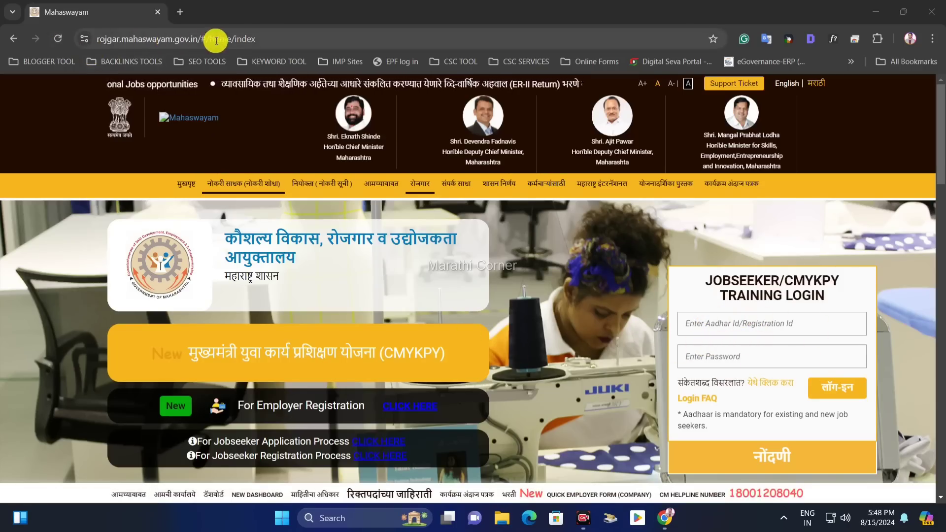
Step: Reload the Mahaswayam home page and log in to the jobseeker account with the Aadhaar/registration ID and account password
left_click(64, 40)
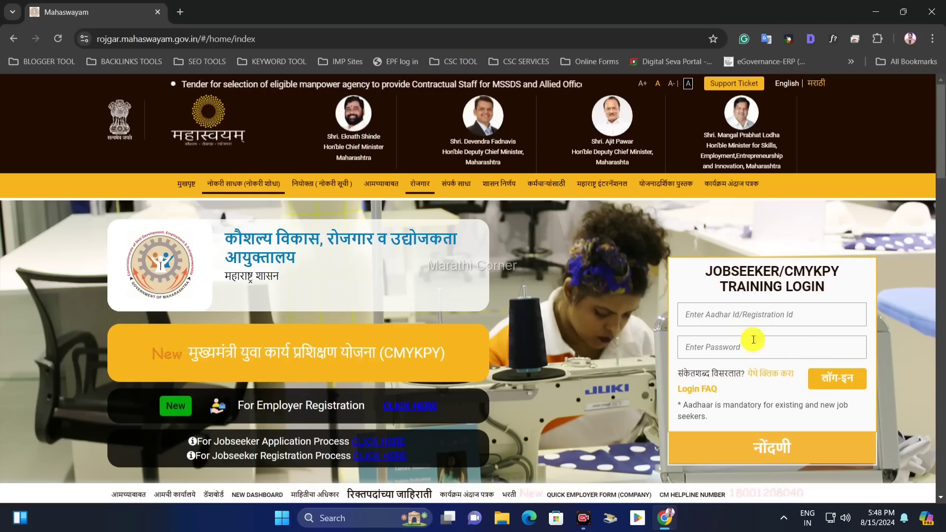
left_click(729, 315)
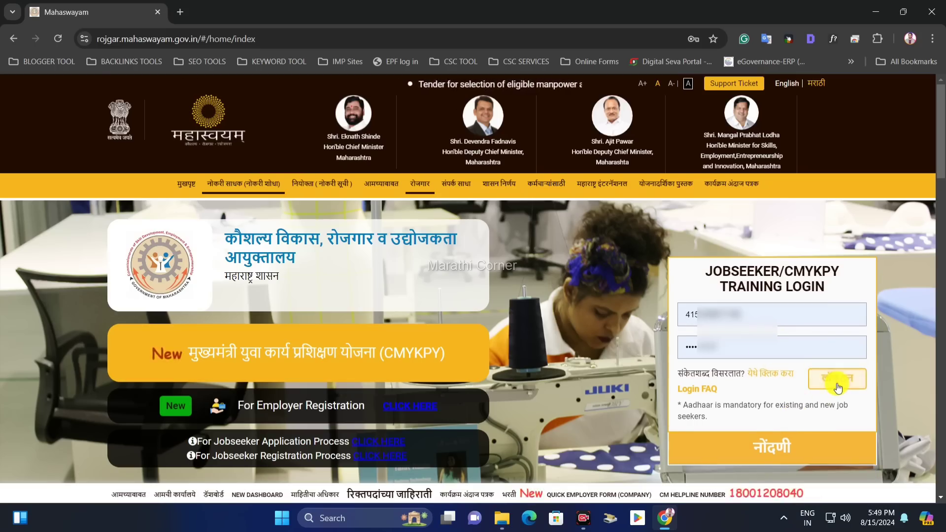
left_click(838, 379)
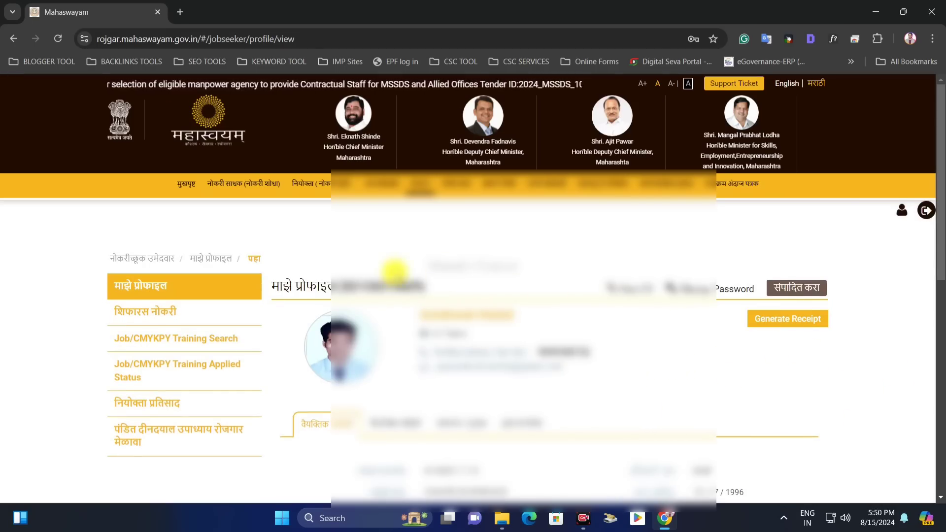
Step: Review the jobseeker profile, going through each of its detail sections and returning to the personal details
scroll(408, 394, "down", 3)
scroll(412, 381, "up", 3)
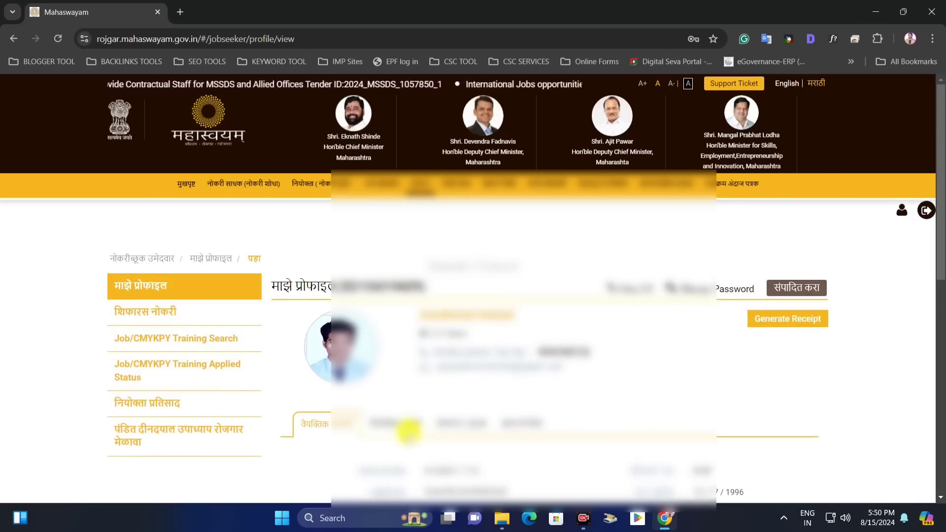
left_click(423, 424)
left_click(453, 426)
left_click(504, 426)
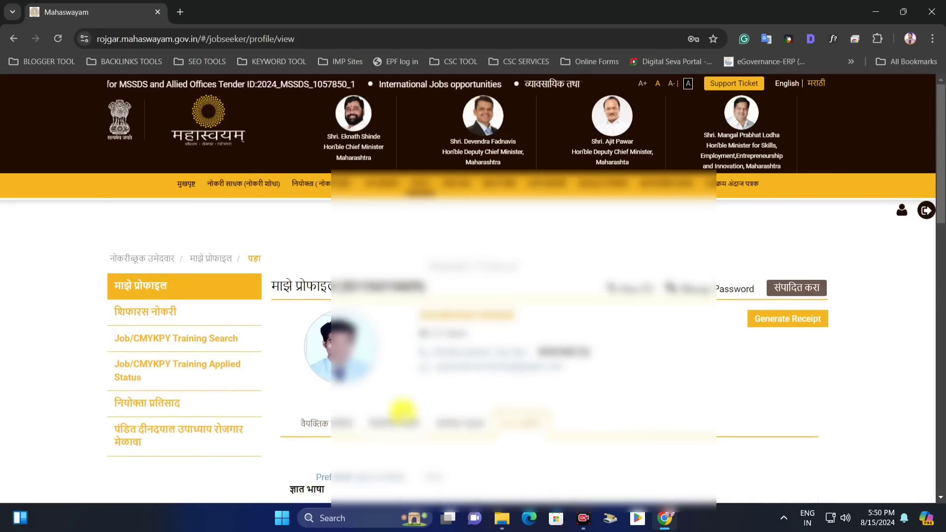
left_click(332, 423)
left_click(395, 423)
left_click(455, 422)
left_click(522, 426)
left_click(340, 422)
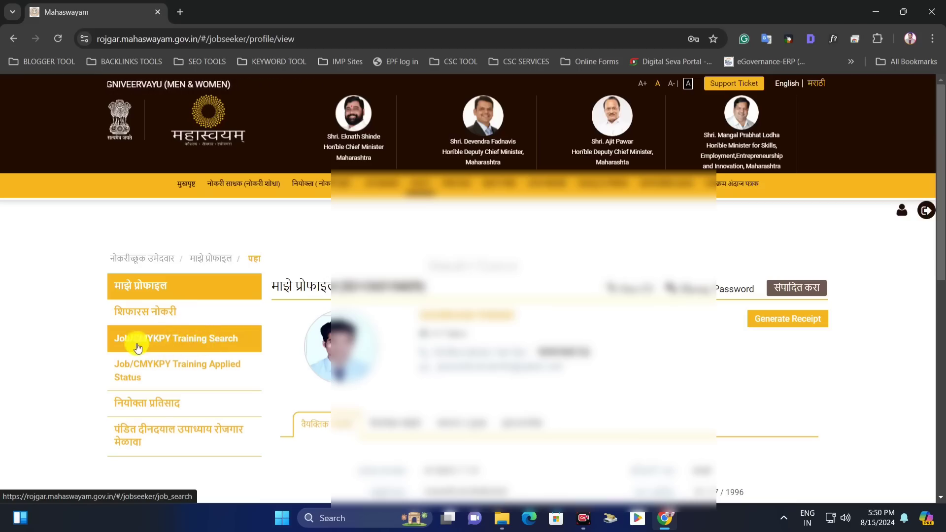
Step: Open the Job/CMYKPY Training Search page and list the available vacancies without any search term
left_click(178, 344)
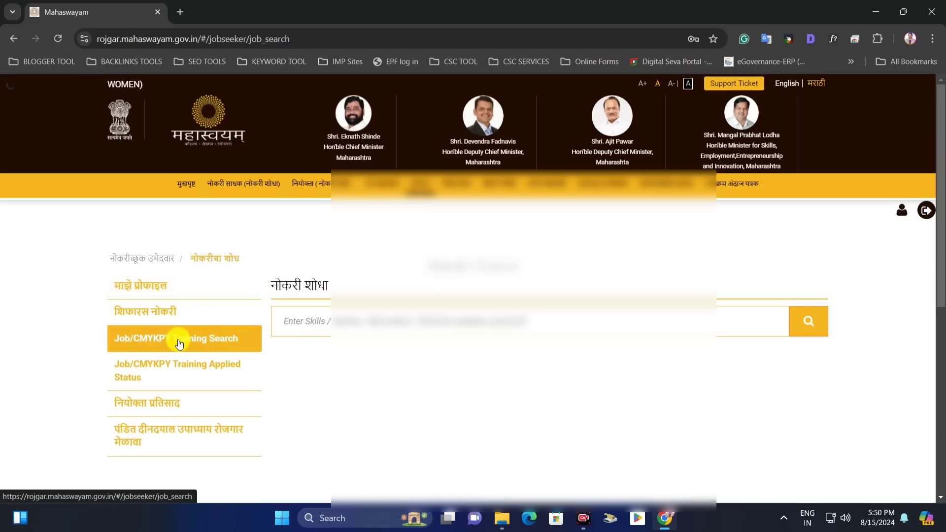
left_click(179, 343)
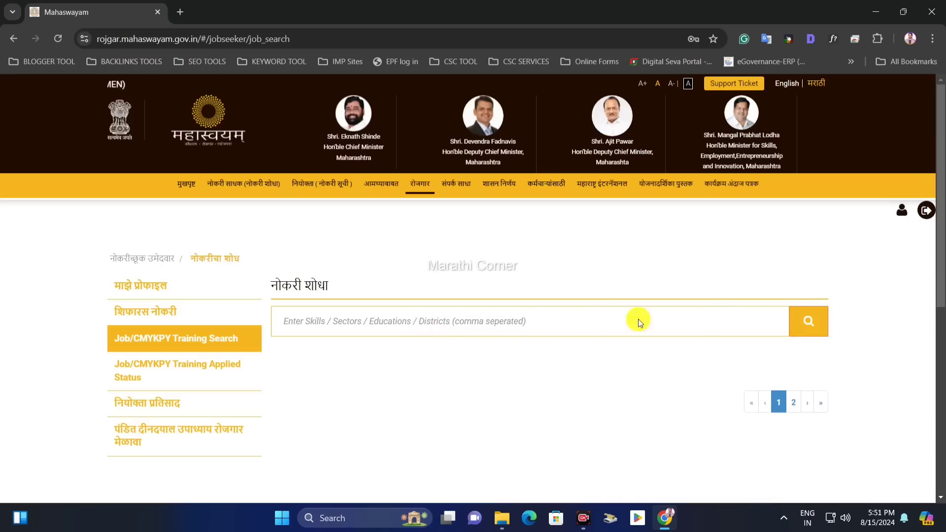
left_click(817, 323)
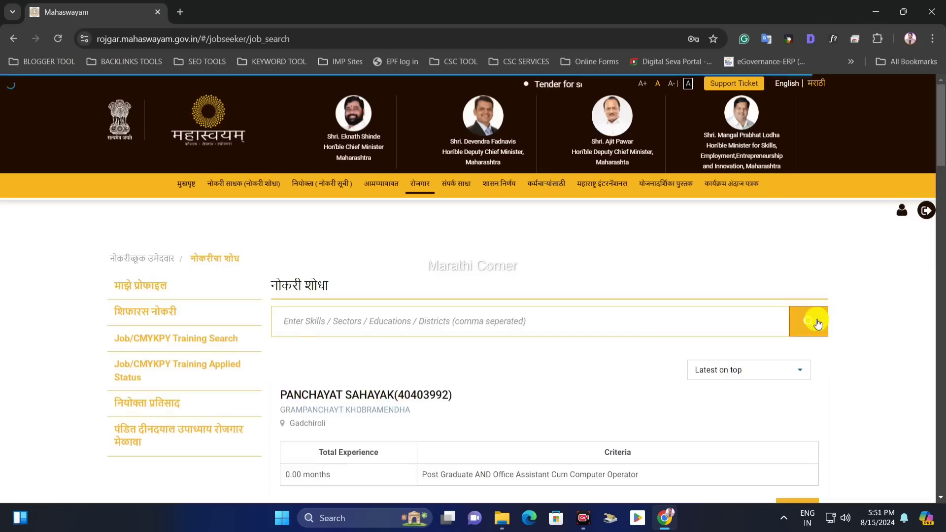
Step: Examine the experience and education criteria of the first listed vacancies, including Panchayat Sahayak and Grampanchayat Sahayyak
scroll(458, 316, "down", 1)
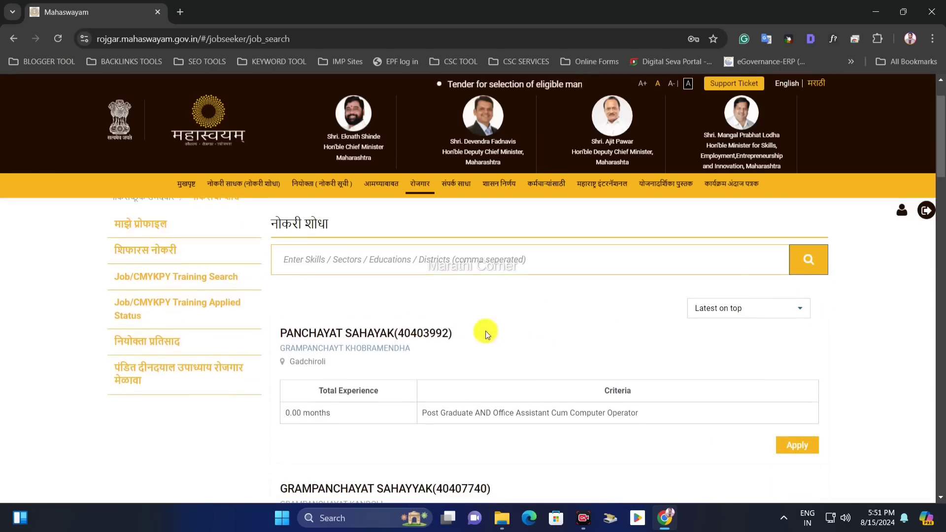
scroll(569, 318, "down", 1)
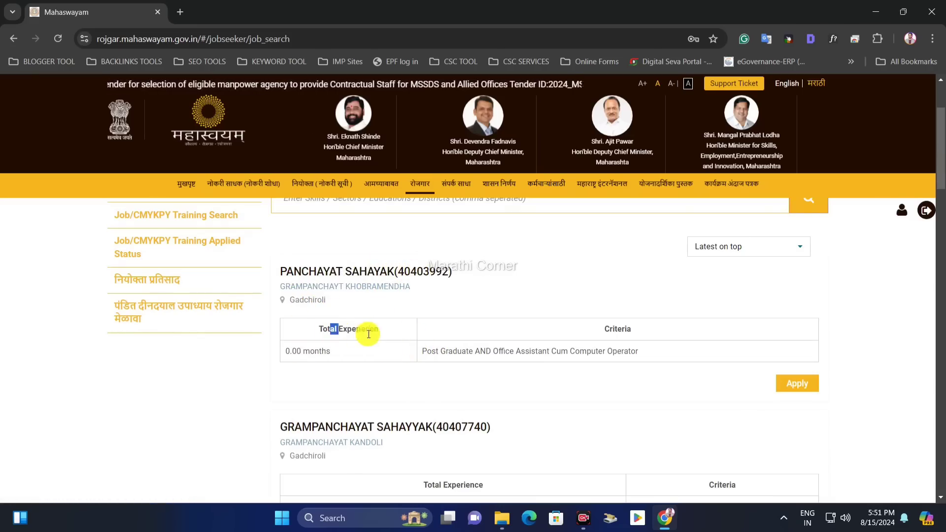
double_click(298, 351)
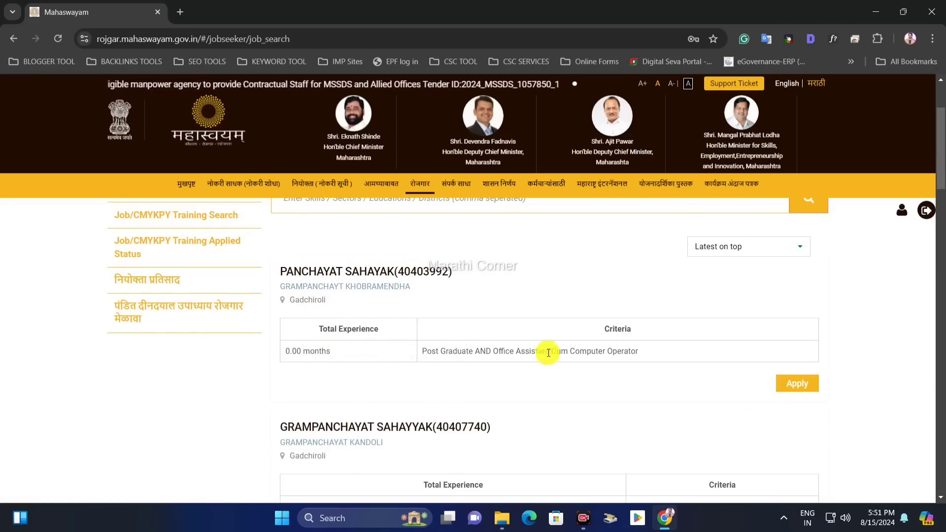
left_click_drag(545, 354, 651, 355)
left_click(486, 354)
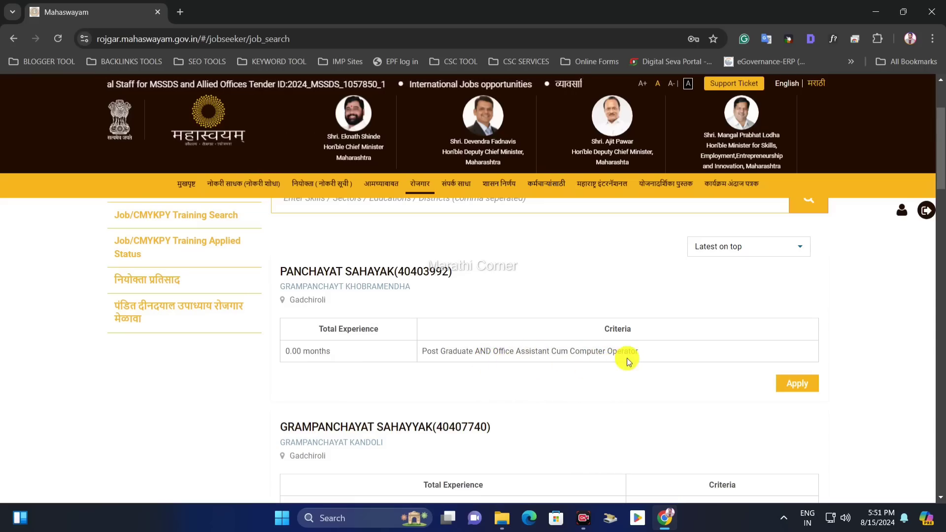
scroll(404, 351, "down", 2)
scroll(404, 340, "down", 2)
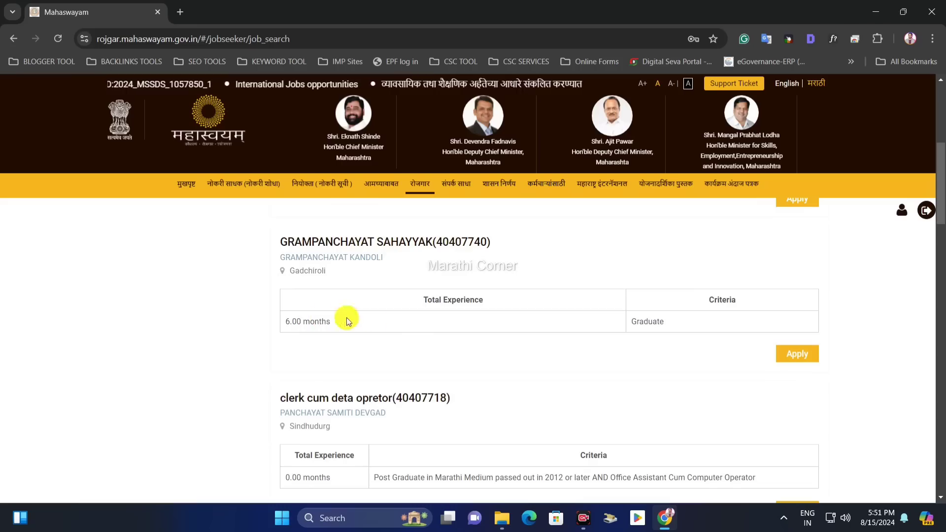
left_click_drag(644, 322, 659, 323)
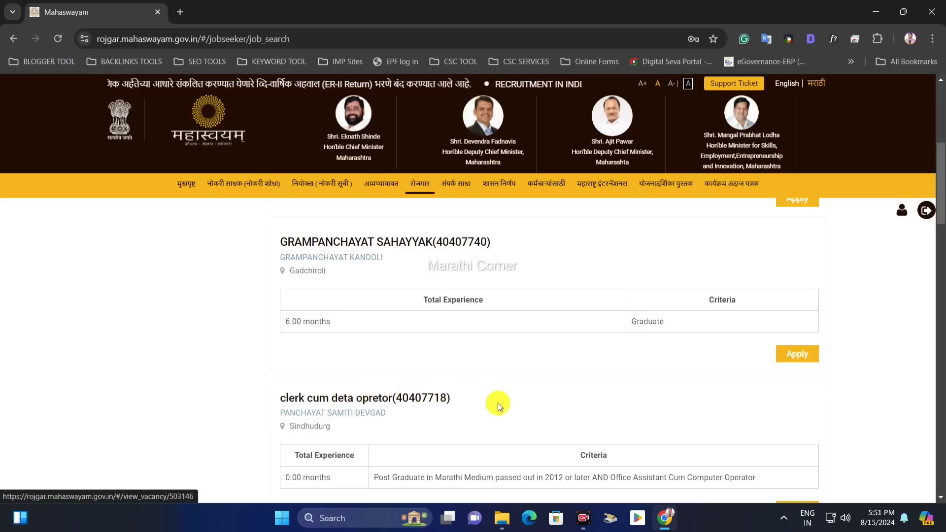
scroll(559, 451, "down", 1)
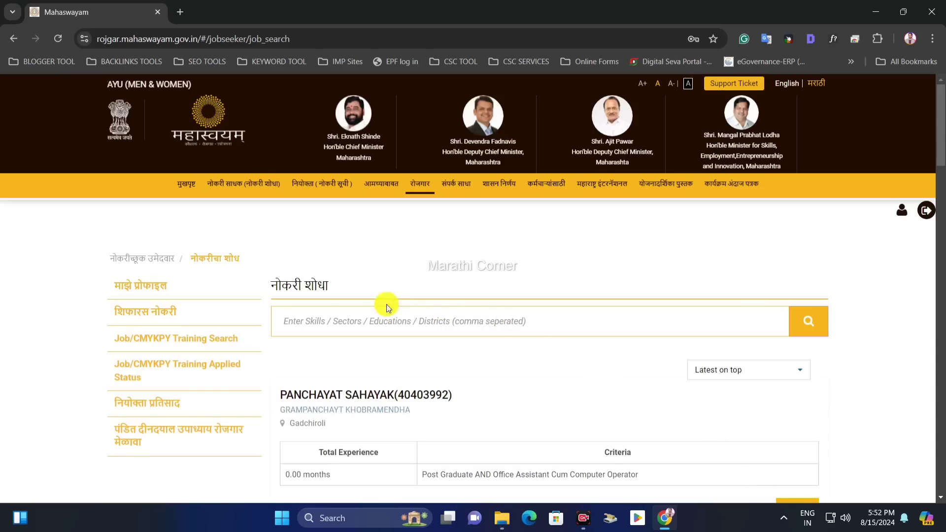
Step: Search the job vacancies for "pune,"
left_click(448, 325)
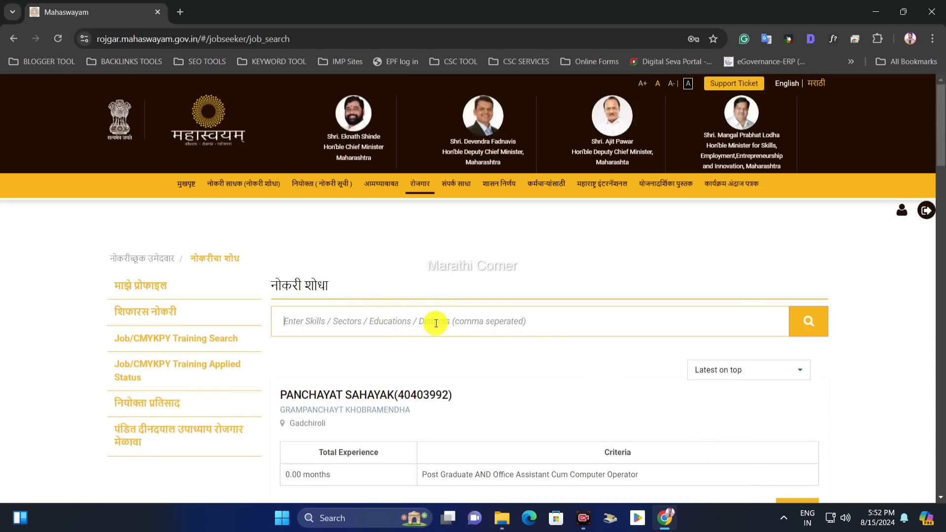
type("pu")
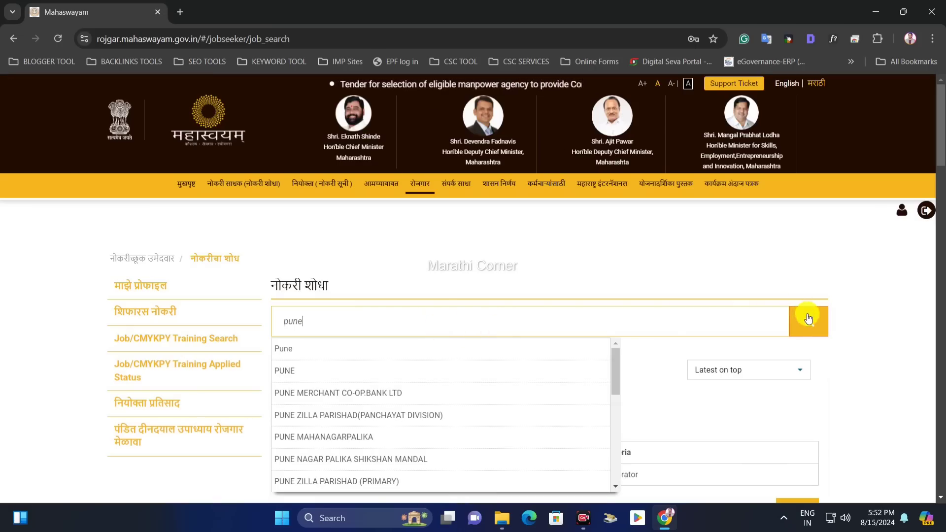
type("ne")
key("BackSpace")
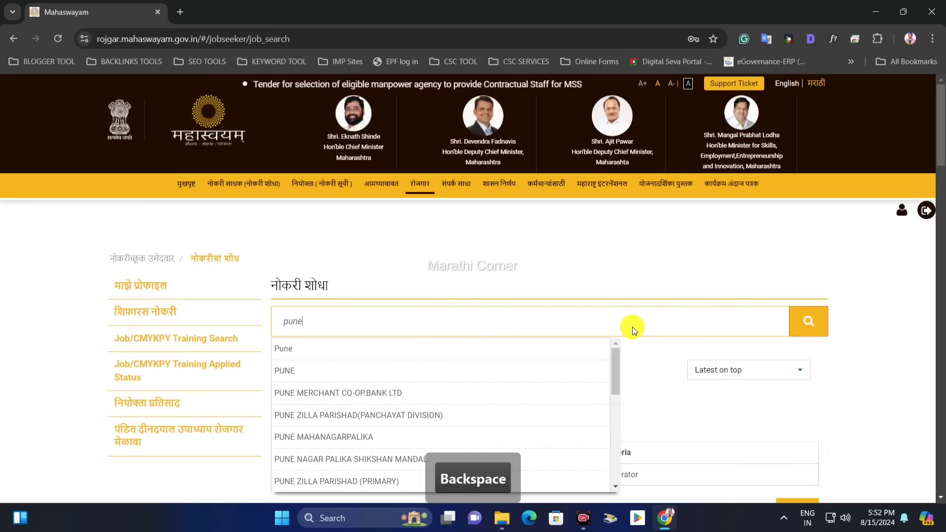
type(",")
left_click(810, 322)
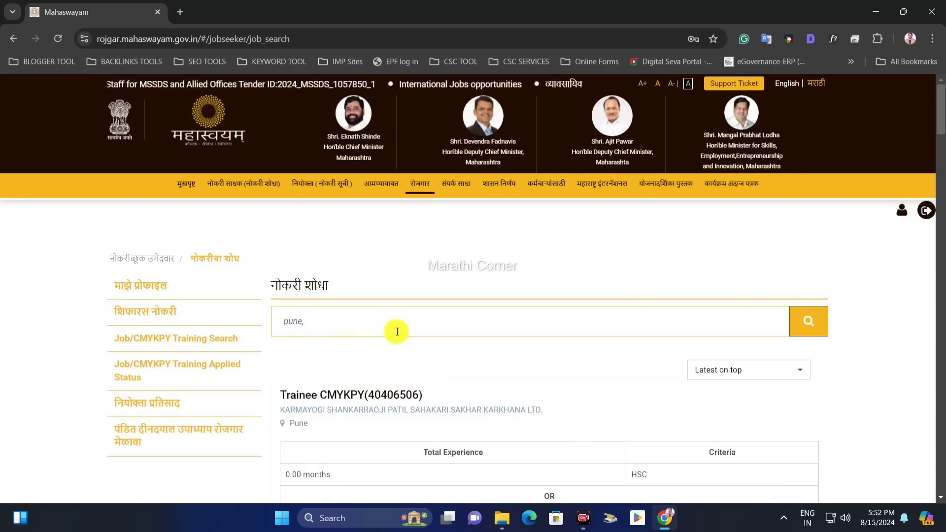
Step: Look through the Pune vacancies and compare their experience requirements and qualification criteria
scroll(414, 325, "down", 3)
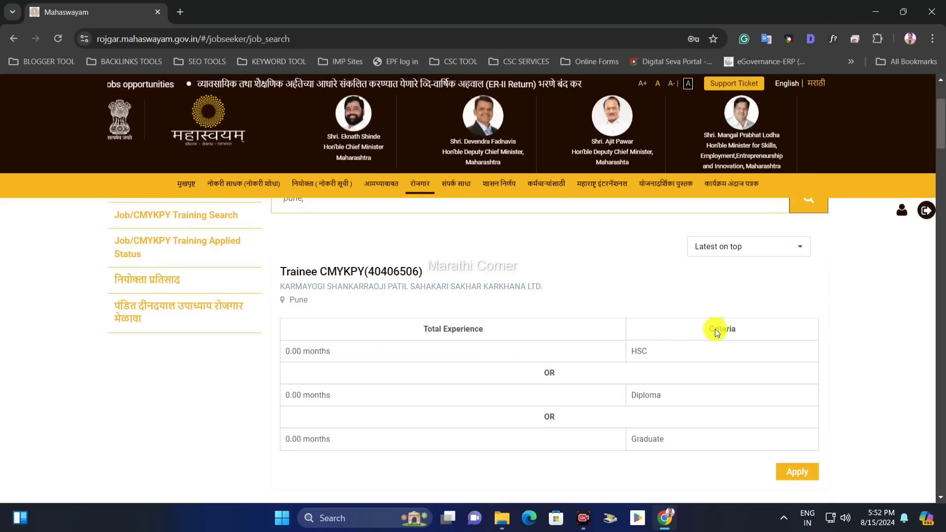
scroll(430, 320, "down", 5)
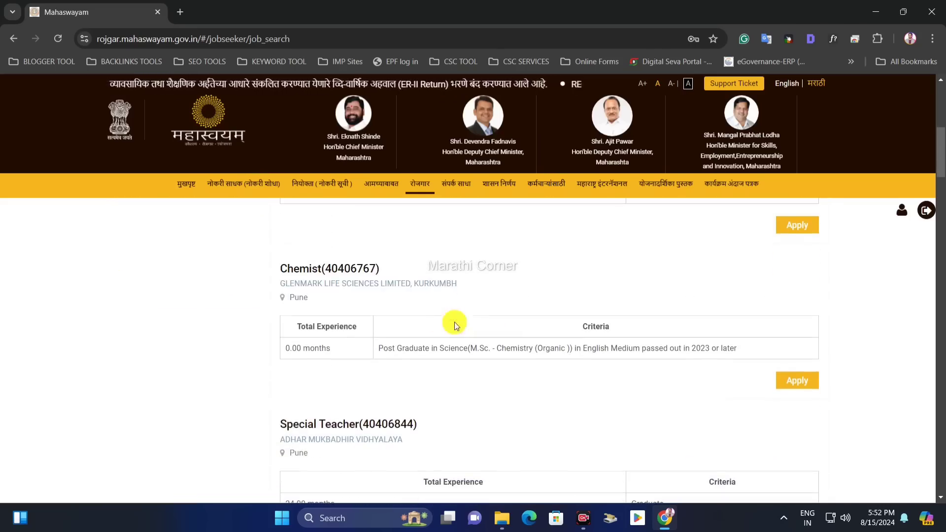
scroll(599, 334, "down", 5)
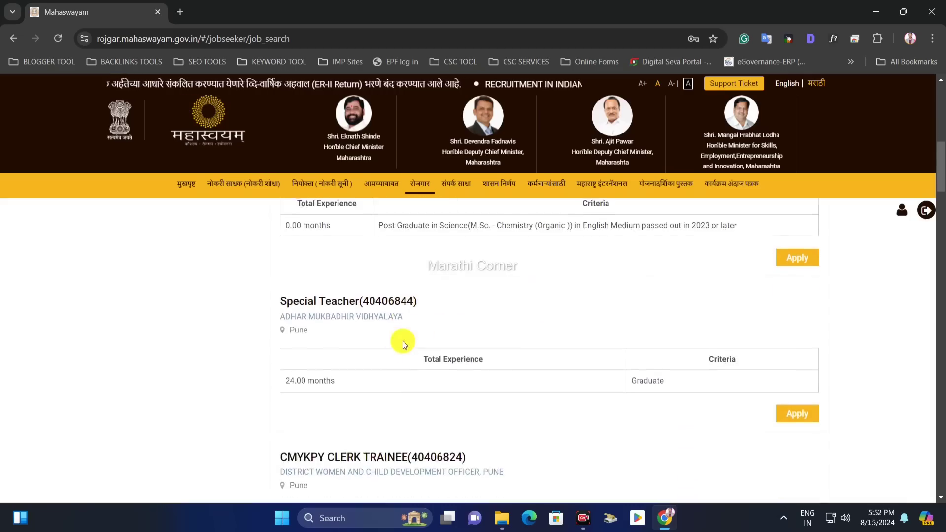
scroll(405, 333, "down", 3)
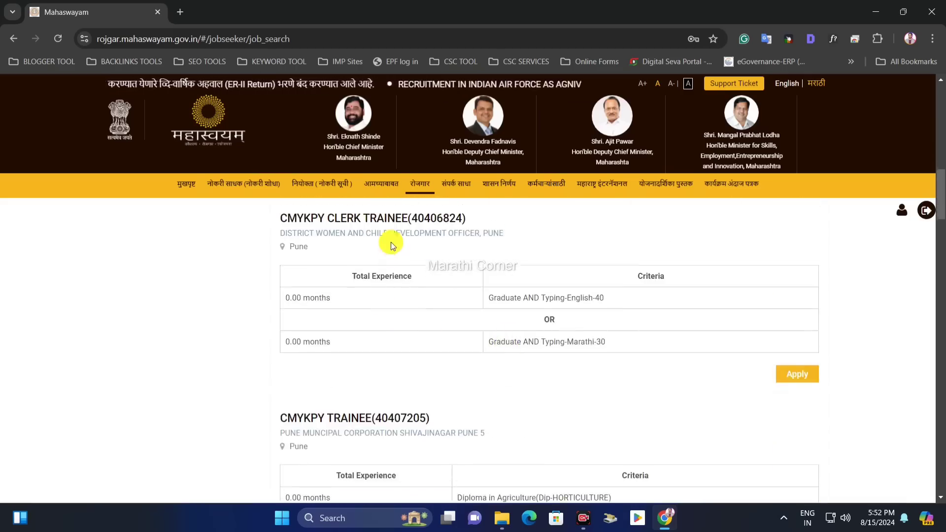
scroll(332, 270, "up", 2)
scroll(418, 274, "down", 1)
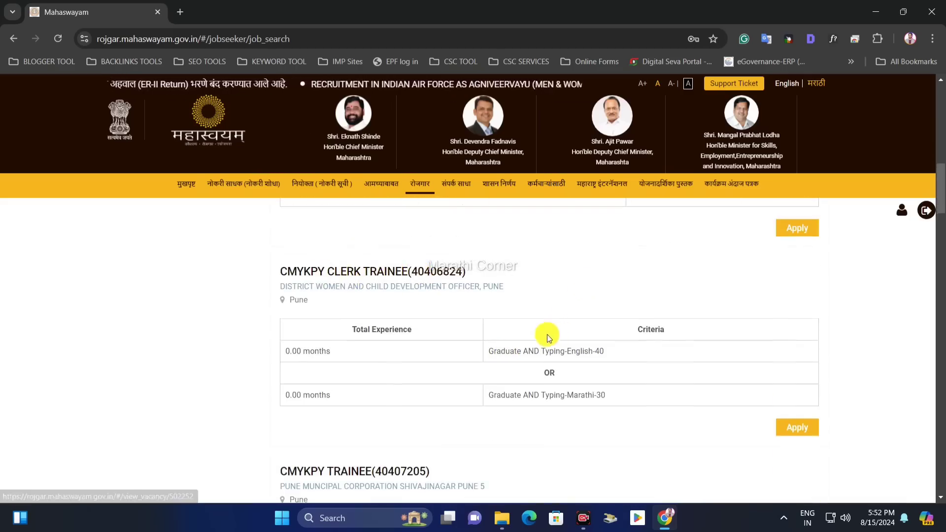
scroll(547, 333, "down", 4)
scroll(333, 318, "down", 5)
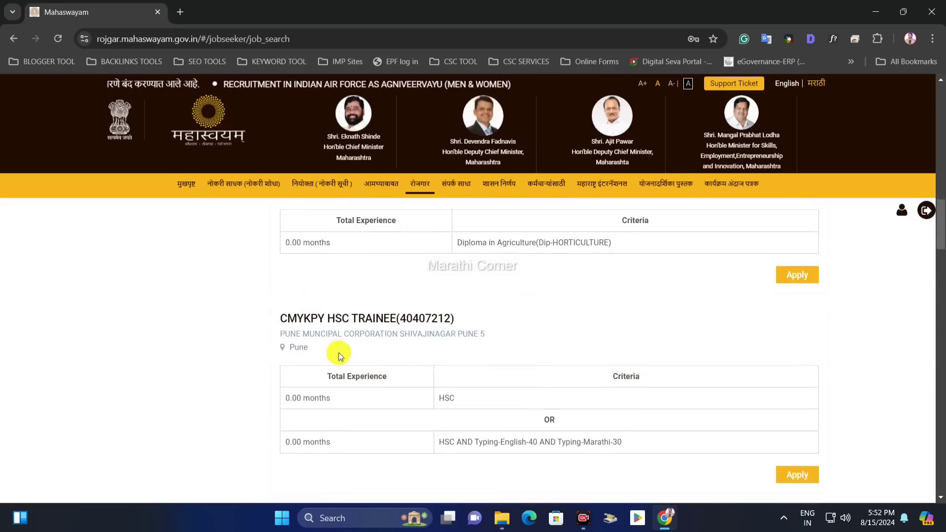
scroll(436, 341, "down", 8)
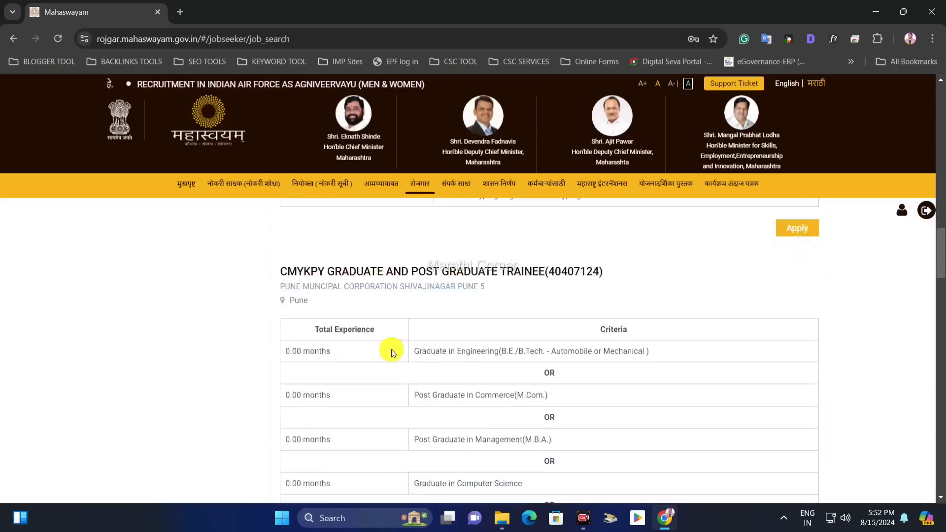
scroll(471, 357, "down", 8)
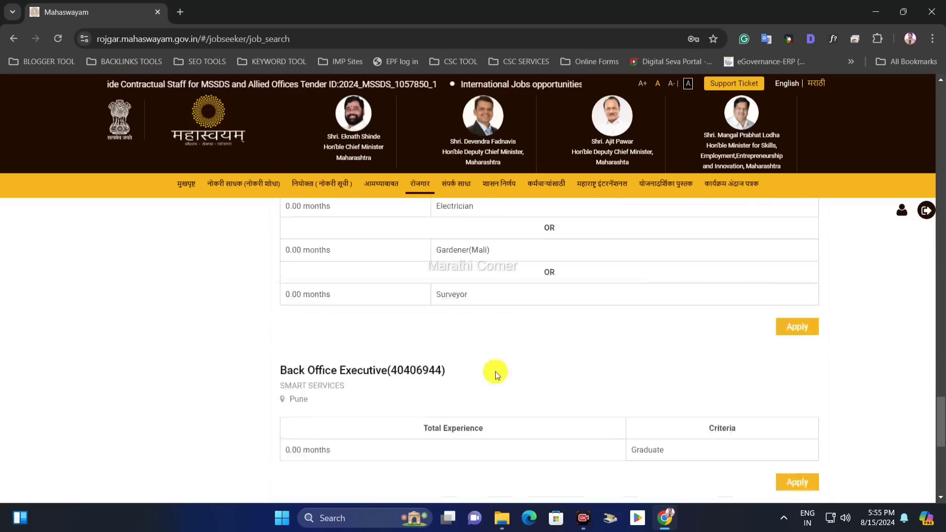
Step: Apply for the Back Office Executive vacancy at Smart Services in Pune and accept the declaration about the post's requirements
scroll(494, 372, "down", 1)
left_click_drag(288, 338, 391, 334)
left_click(491, 362)
scroll(542, 361, "down", 1)
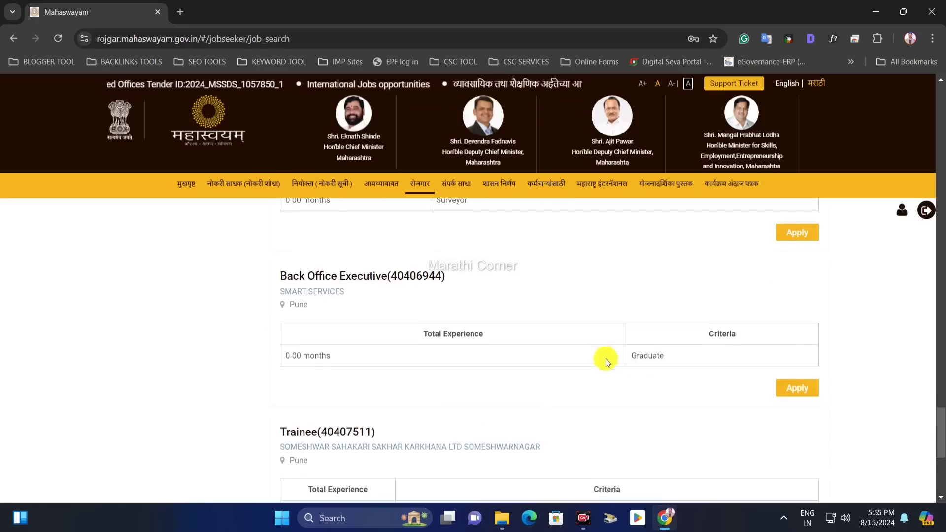
left_click(794, 389)
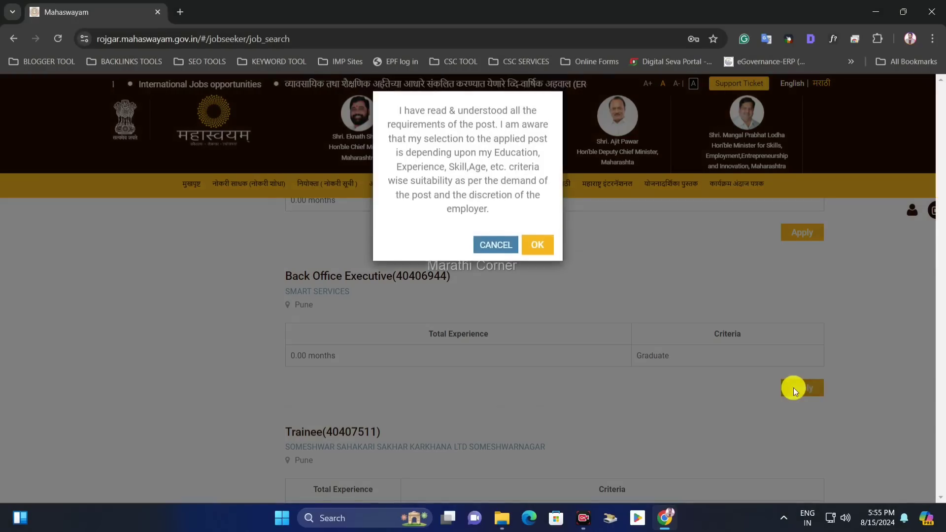
left_click_drag(431, 113, 522, 217)
left_click(540, 245)
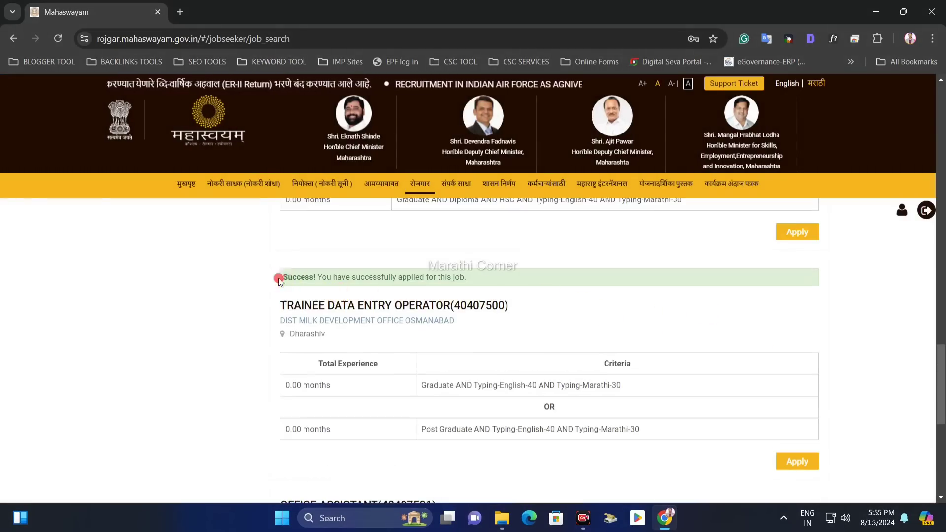
Step: Read the application's result message and open the Job/CMYKPY Training Applied Status page to check the submitted application
left_click_drag(279, 278, 468, 280)
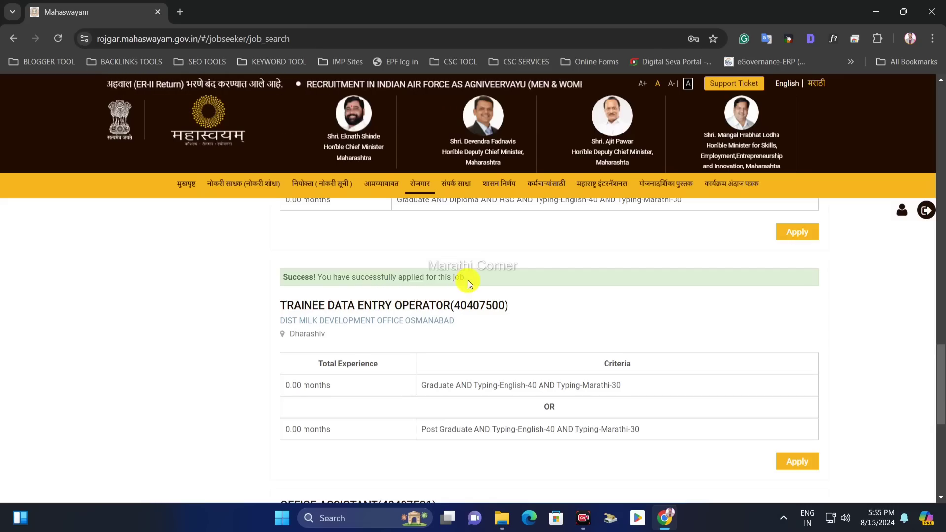
scroll(507, 286, "up", 1)
scroll(591, 359, "down", 2)
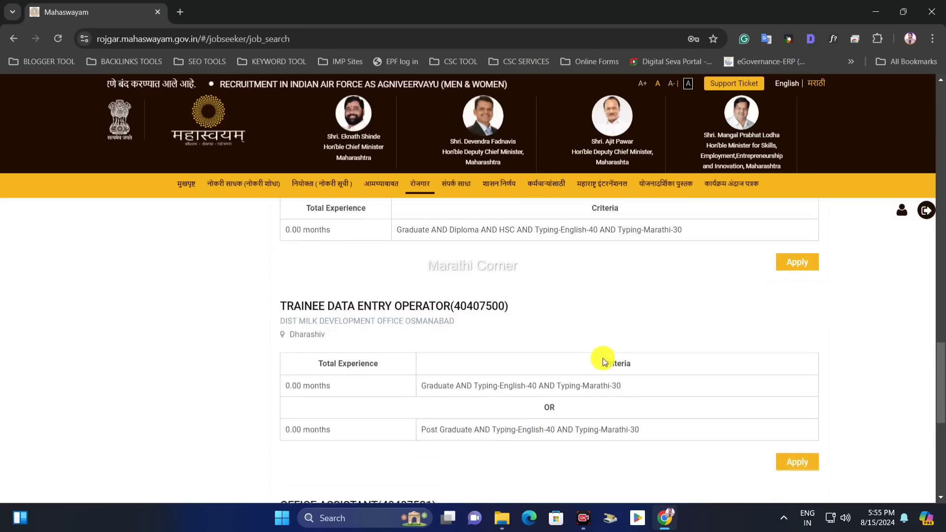
scroll(759, 488, "up", 5)
scroll(498, 341, "down", 2)
scroll(433, 323, "up", 1)
scroll(192, 339, "up", 1)
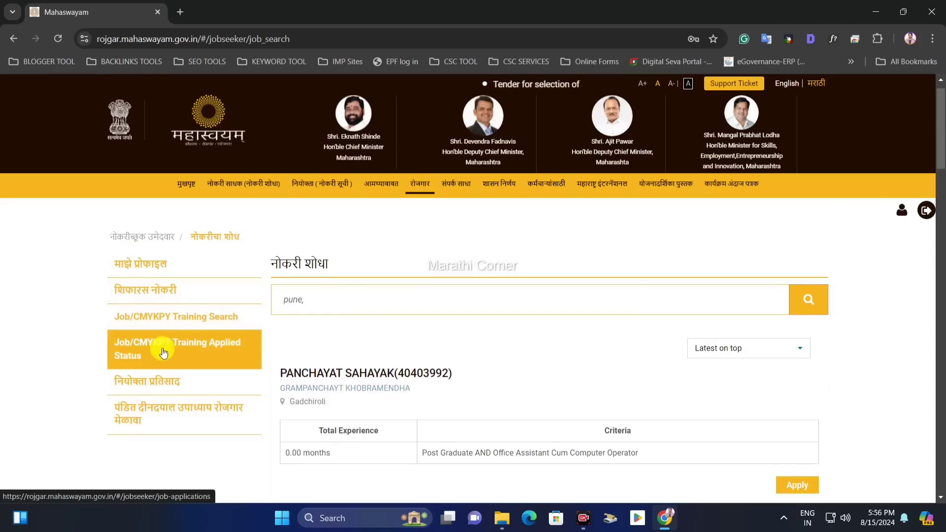
left_click(176, 347)
scroll(493, 345, "down", 1)
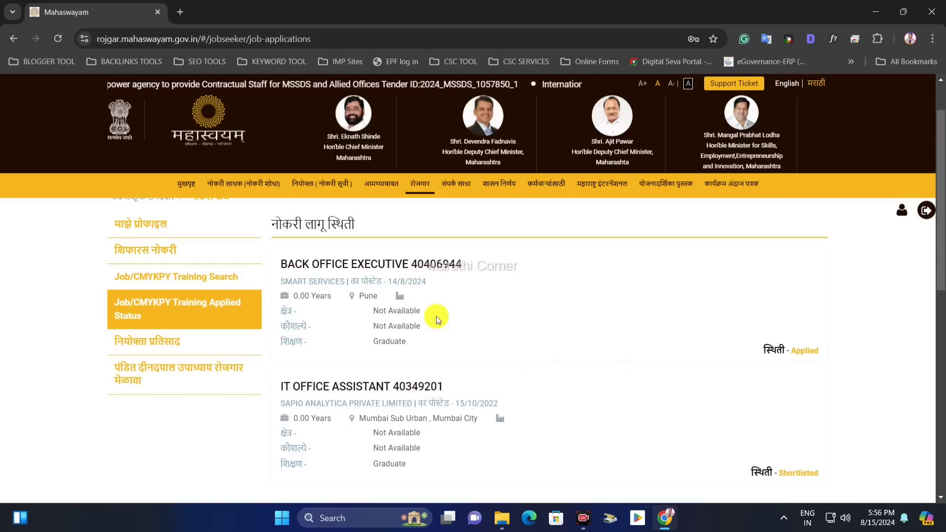
Step: Examine the status of each job application, from Back Office Executive at Smart Services through District Manager at Kisaan Infotech
scroll(427, 321, "down", 1)
scroll(565, 320, "up", 1)
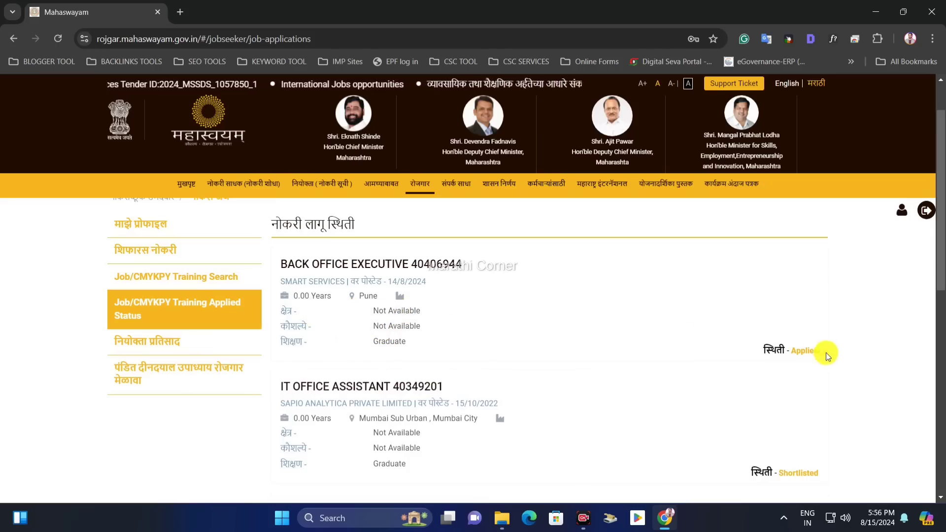
left_click_drag(763, 348, 781, 354)
scroll(774, 330, "down", 1)
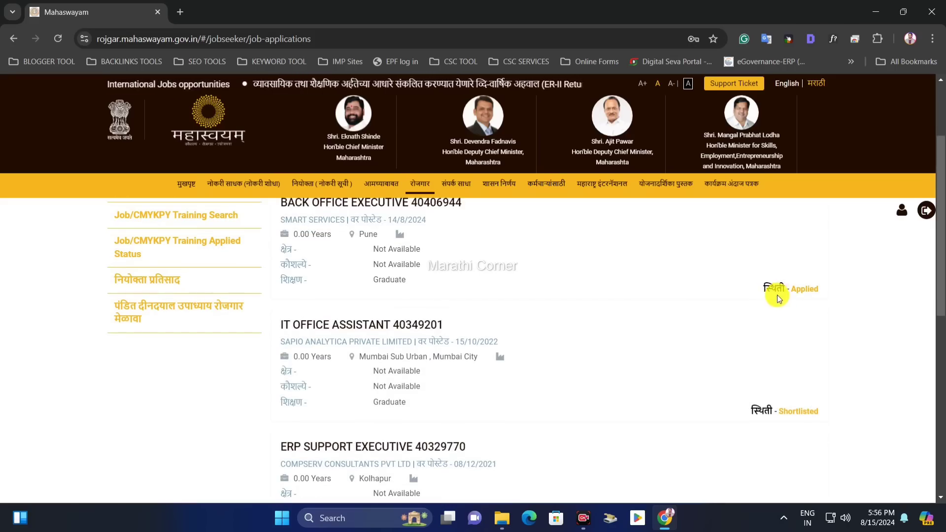
scroll(774, 316, "down", 2)
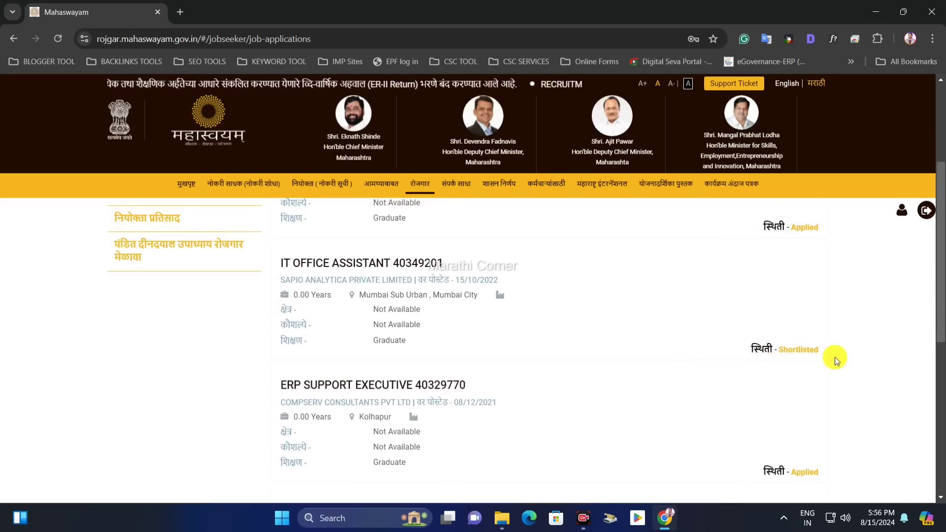
left_click_drag(838, 349, 792, 348)
left_click(739, 375)
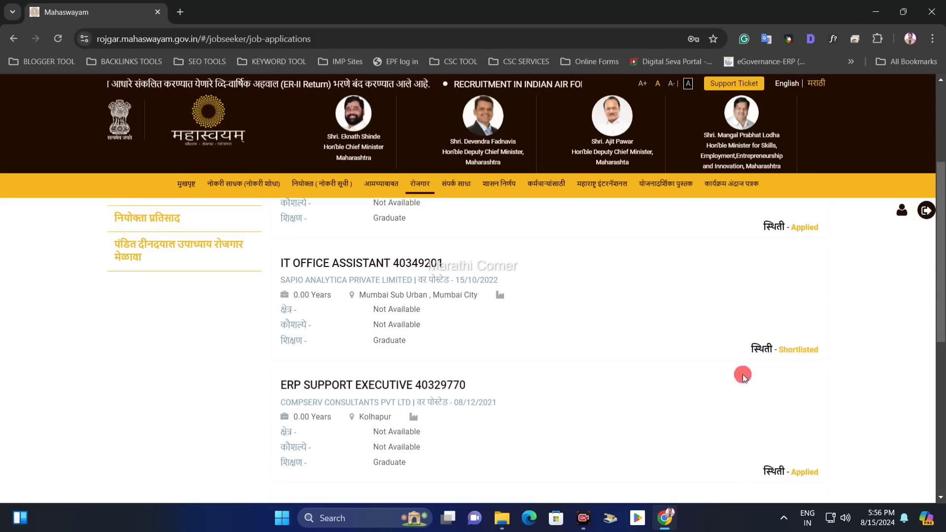
scroll(527, 268, "down", 3)
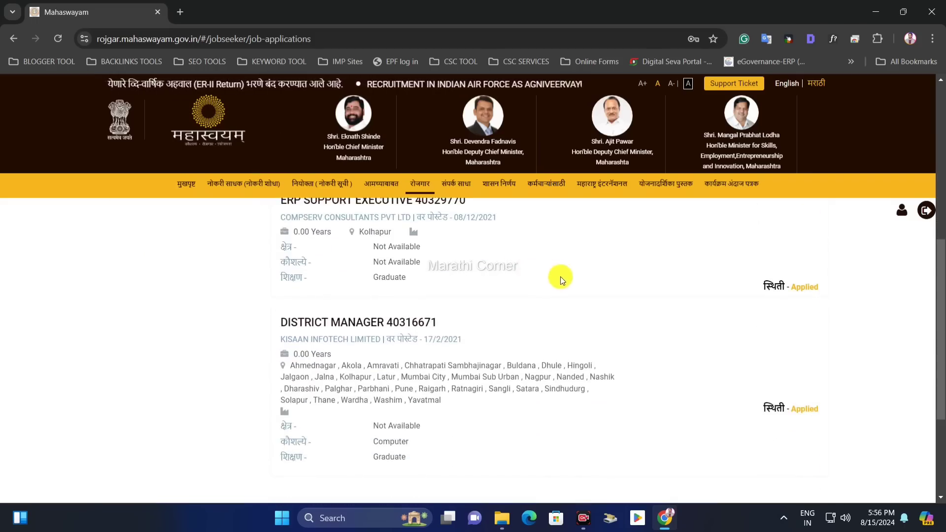
scroll(591, 291, "down", 3)
scroll(739, 318, "up", 1)
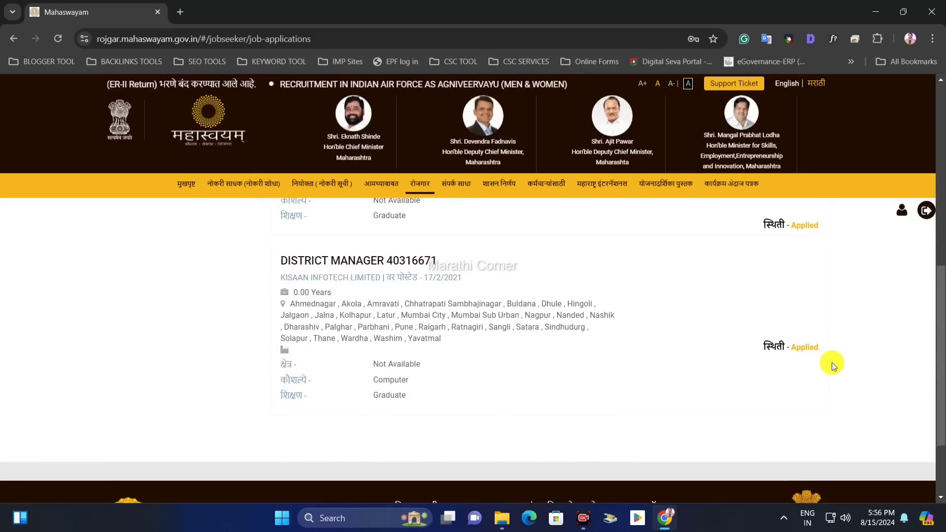
Step: Review the IT Office Assistant application's status again and compare it with the Back Office Executive and ERP Support Executive applications
scroll(788, 340, "up", 4)
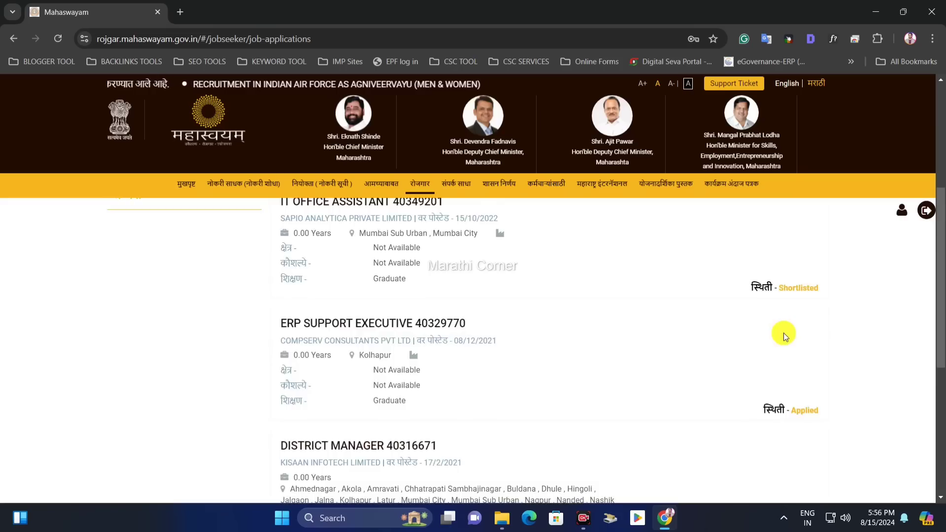
left_click_drag(776, 350, 750, 350)
left_click(805, 353)
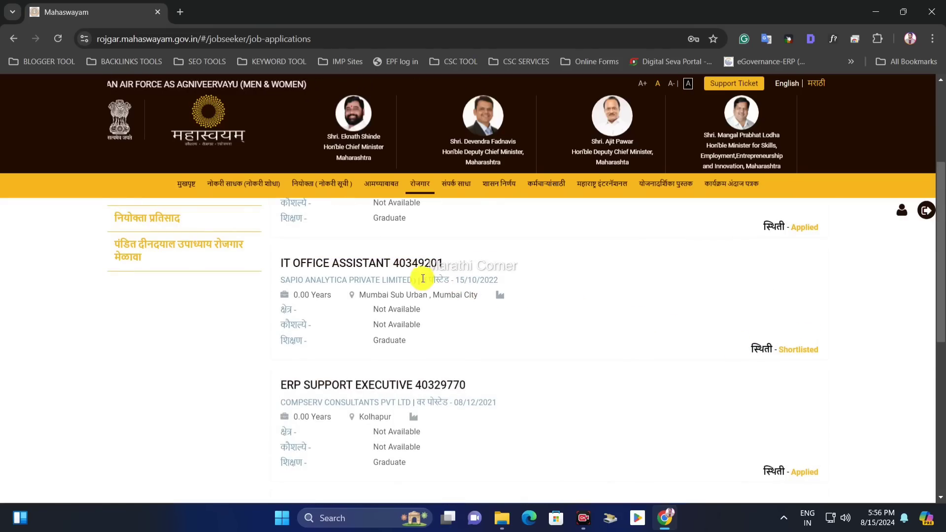
scroll(699, 406, "up", 1)
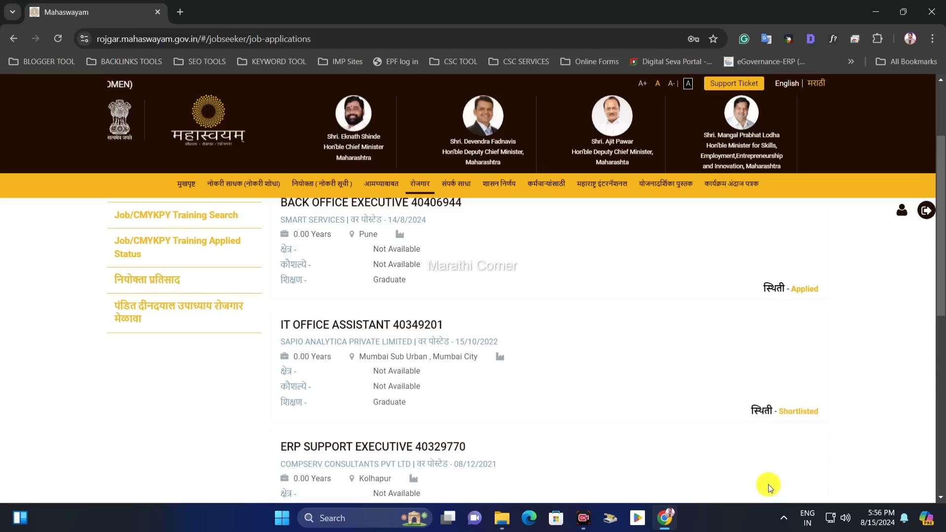
scroll(598, 388, "up", 1)
scroll(759, 398, "down", 3)
scroll(805, 456, "up", 1)
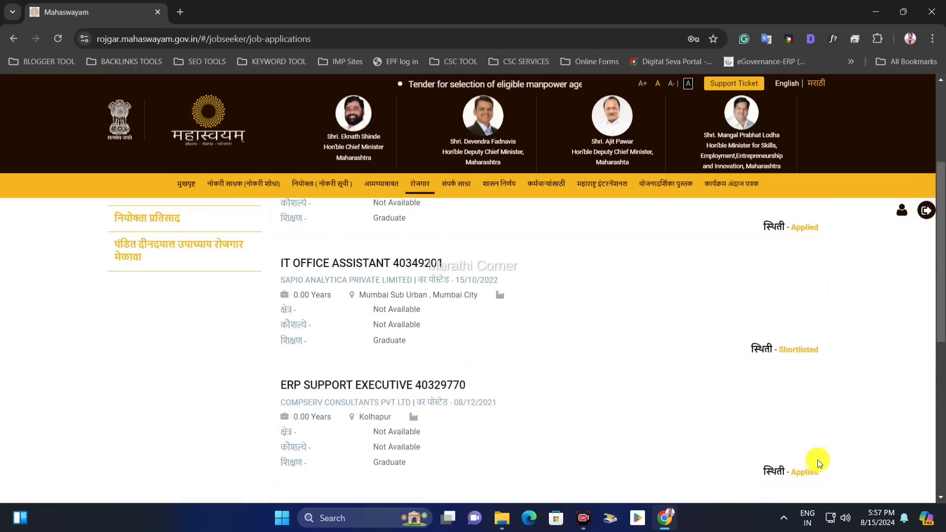